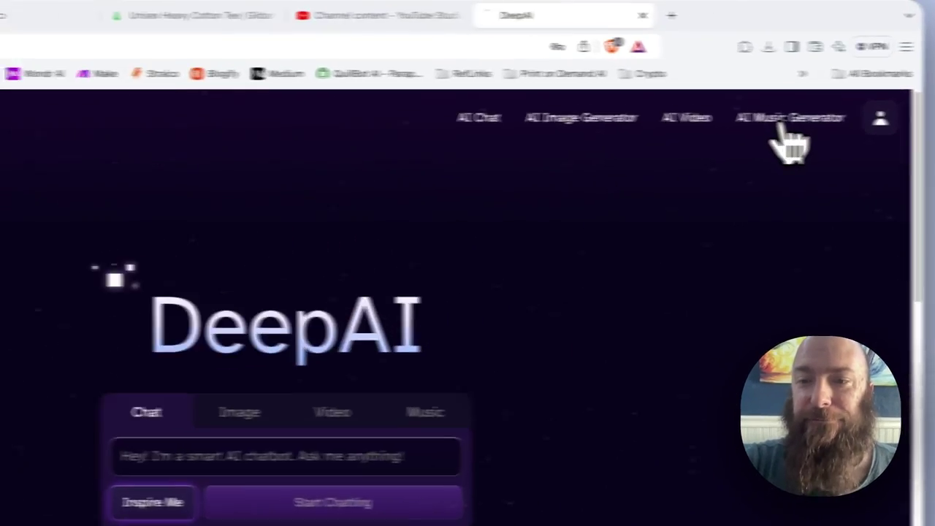
- Open the AI Music Generator and enter the prompt "Generate a 30 second piece of audio that is slightly groovy and contains electronic instruments and guitar"
{"action": "left_click", "coordinate": [807, 86]}
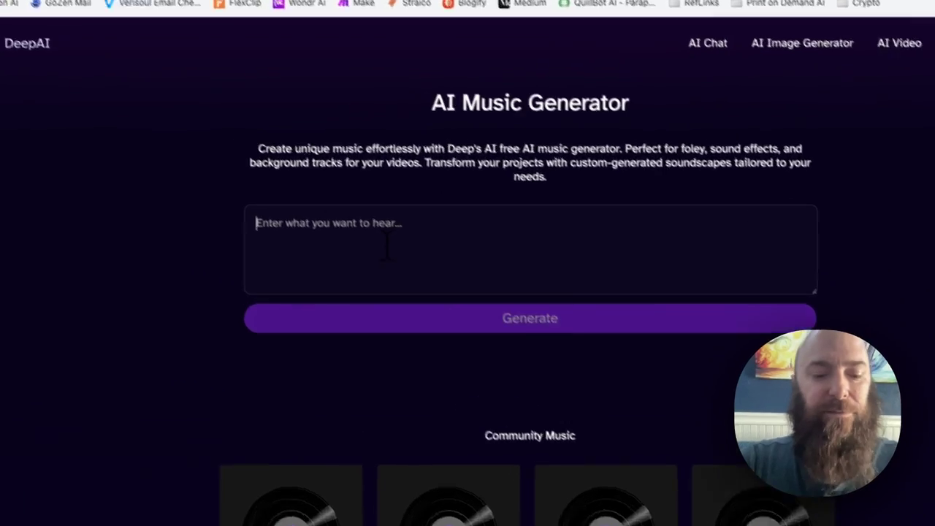
{"action": "key", "text": "ctrl+v"}
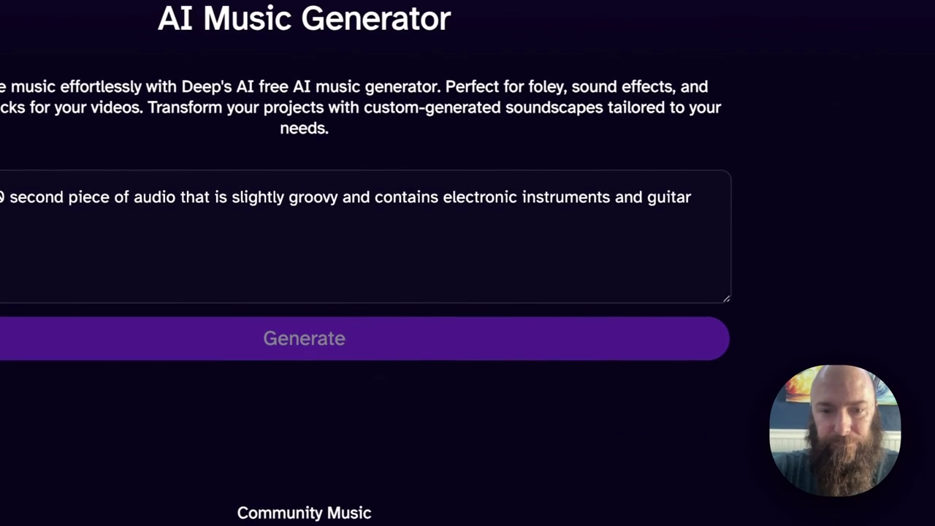
{"action": "triple_click", "coordinate": [621, 197]}
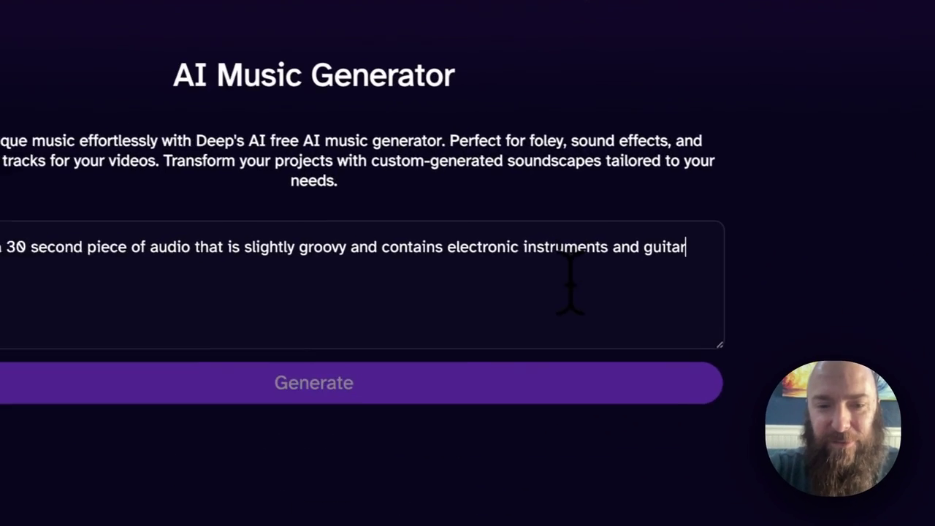
{"action": "double_click", "coordinate": [570, 248]}
{"action": "triple_click", "coordinate": [418, 247]}
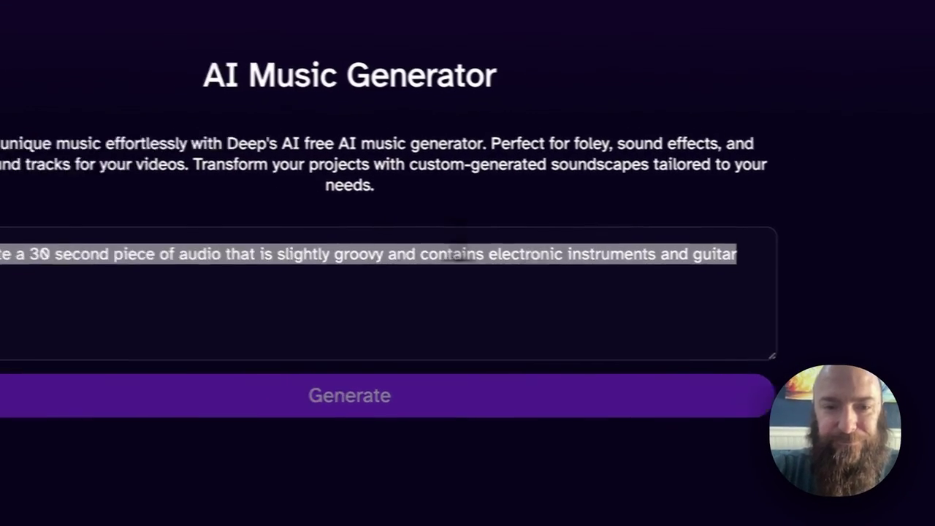
{"action": "key", "text": "BackSpace"}
{"action": "type", "text": "musi"}
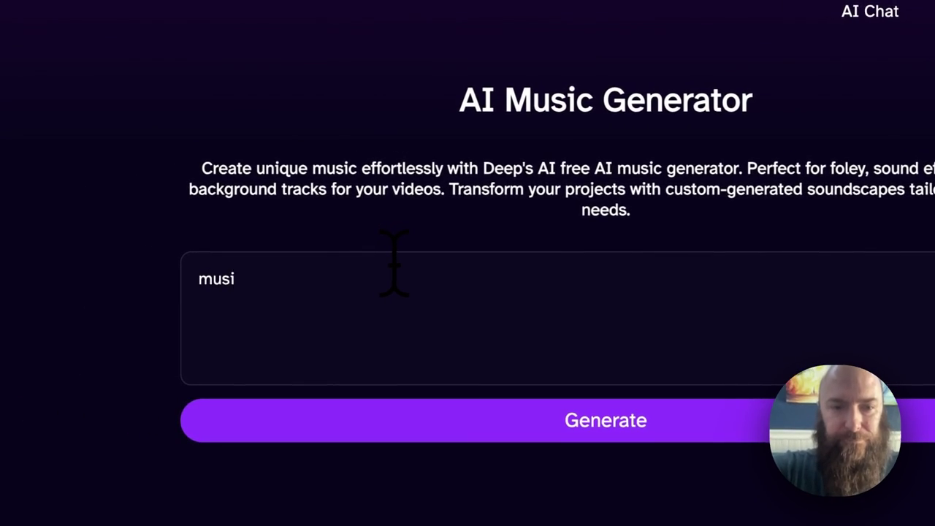
{"action": "type", "text": "c"}
{"action": "key", "text": "BackSpace"}
{"action": "key", "text": "BackSpace"}
{"action": "key", "text": "BackSpace"}
{"action": "key", "text": "BackSpace"}
{"action": "key", "text": "BackSpace"}
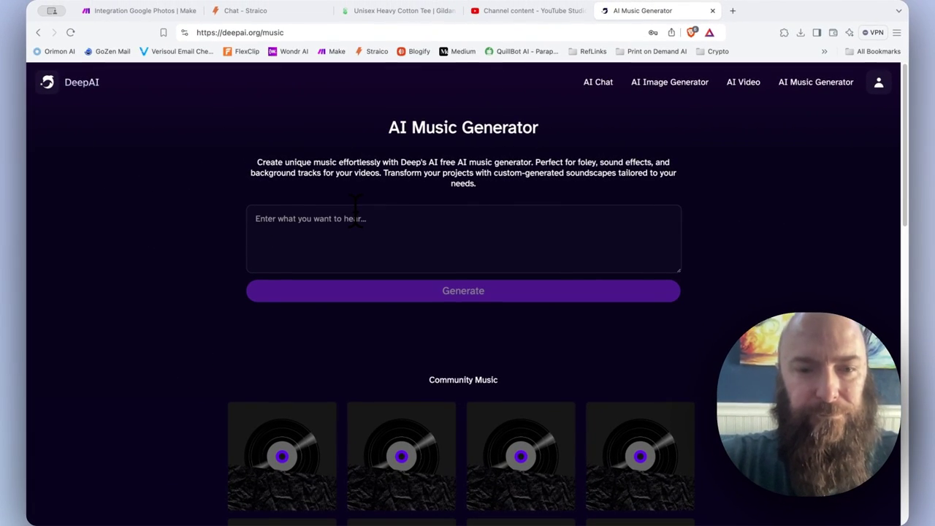
{"action": "type", "text": "Generate a 30 second piece of audio that is slightly groovy and contains electronic instruments and guitar"}
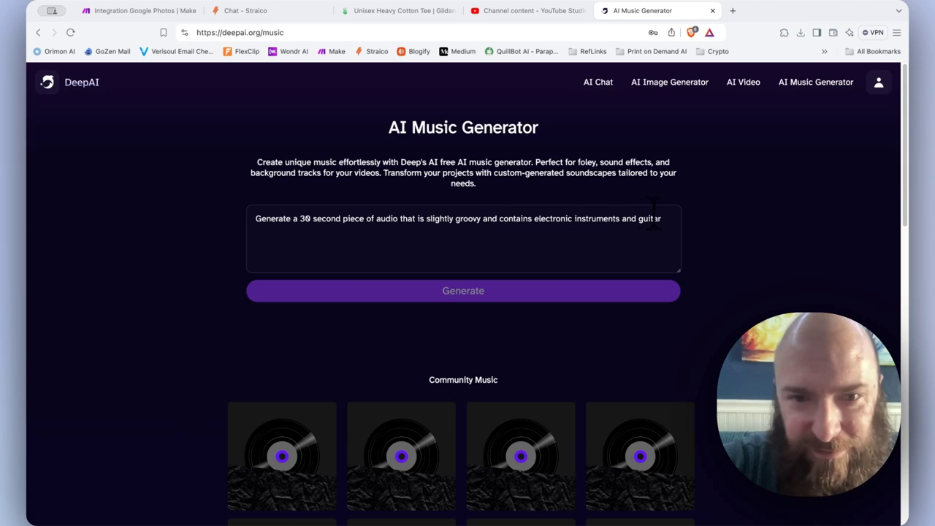
- Replace the prompt's ending "and contains electronic instruments and guitar" with "with guitar" and generate the track
{"action": "left_click_drag", "start_coordinate": [655, 219], "coordinate": [476, 219]}
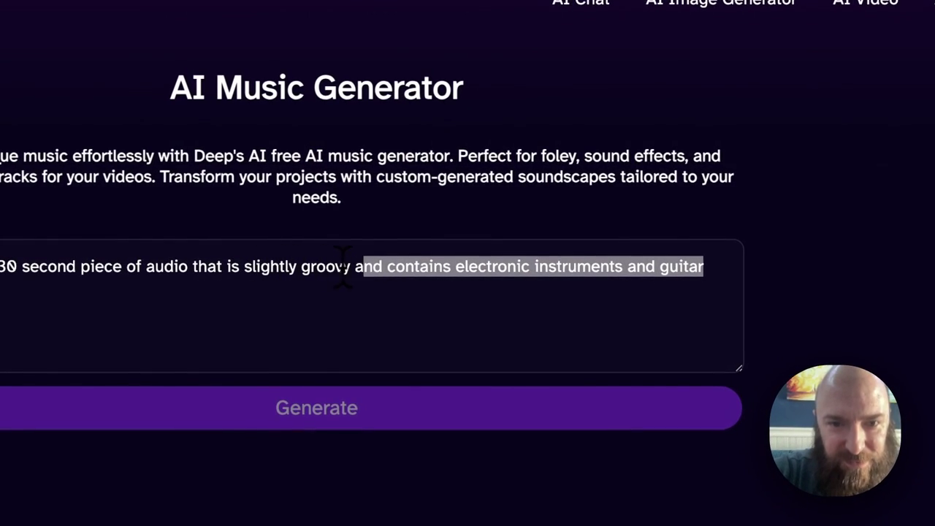
{"action": "key", "text": "BackSpace"}
{"action": "key", "text": "BackSpace"}
{"action": "type", "text": "wit"}
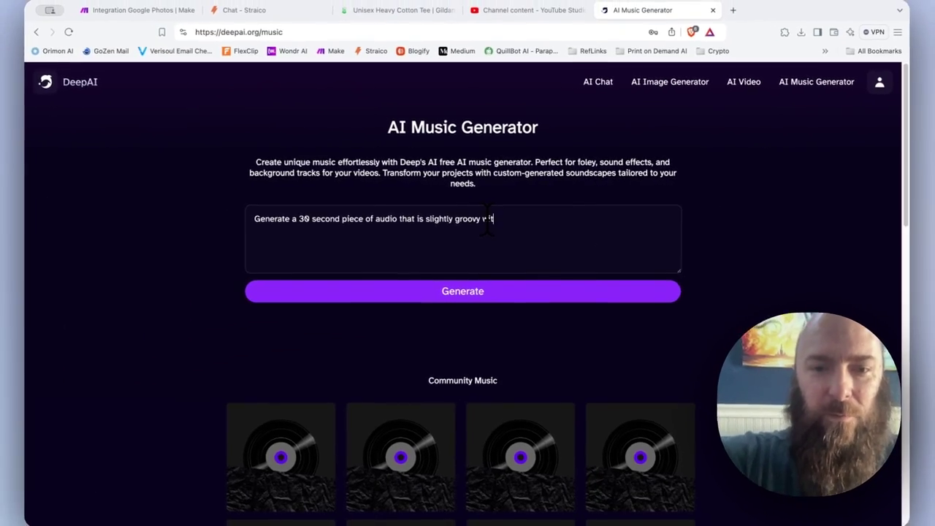
{"action": "type", "text": "h guitar"}
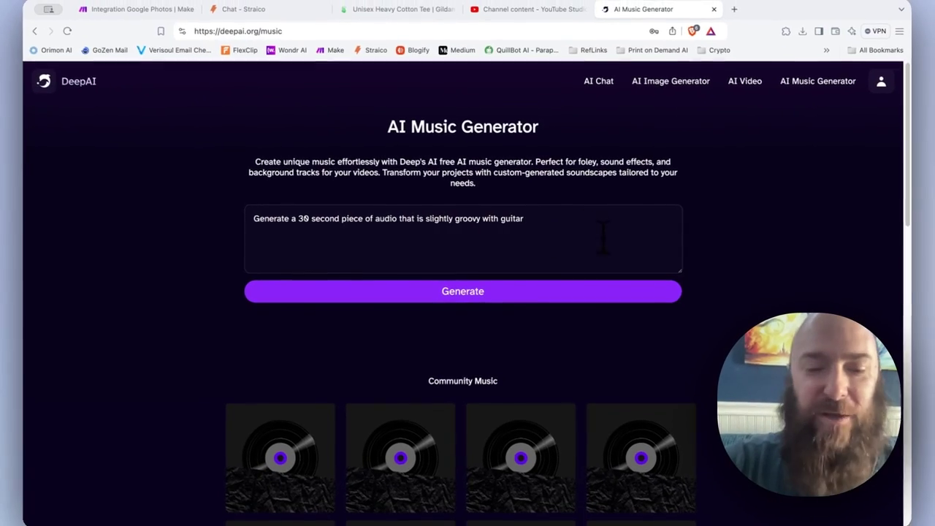
{"action": "left_click", "coordinate": [503, 296]}
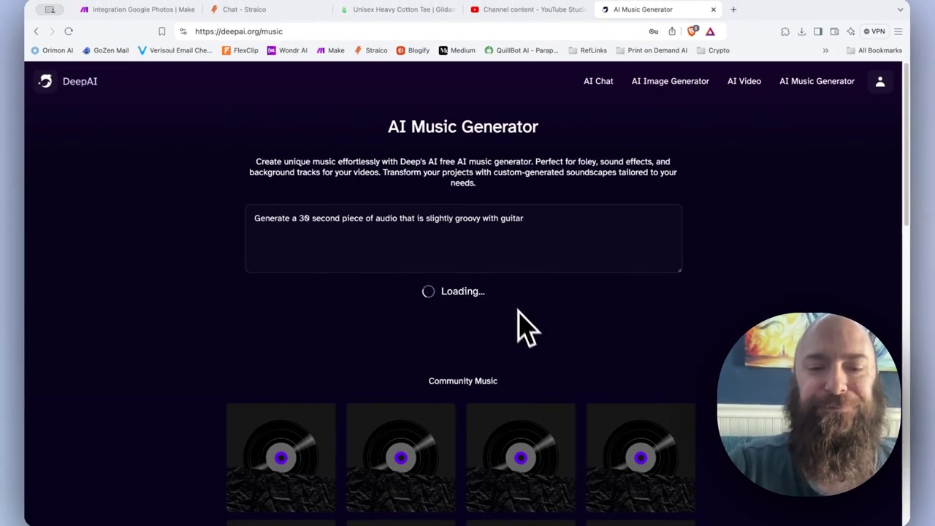
{"action": "scroll", "coordinate": [512, 351], "scroll_direction": "down", "scroll_amount": 5}
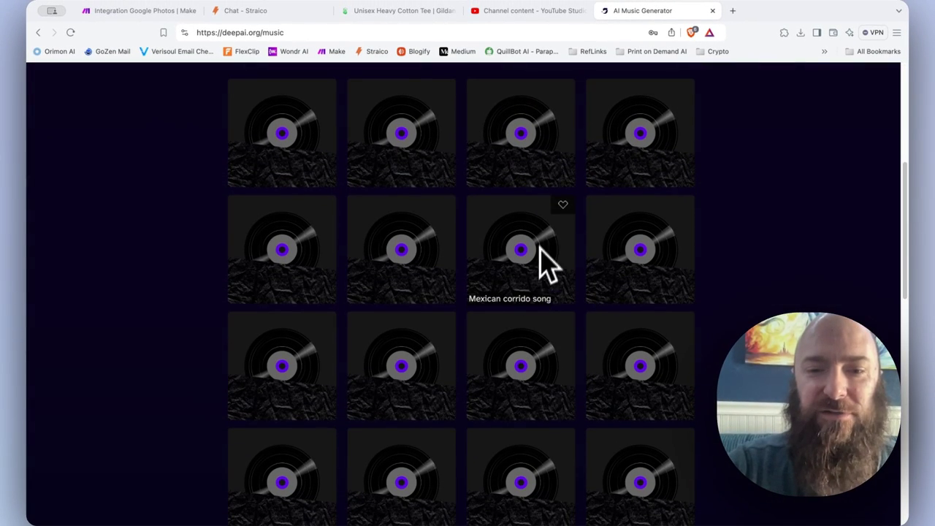
{"action": "scroll", "coordinate": [512, 402], "scroll_direction": "down", "scroll_amount": 2}
{"action": "scroll", "coordinate": [510, 402], "scroll_direction": "up", "scroll_amount": 10}
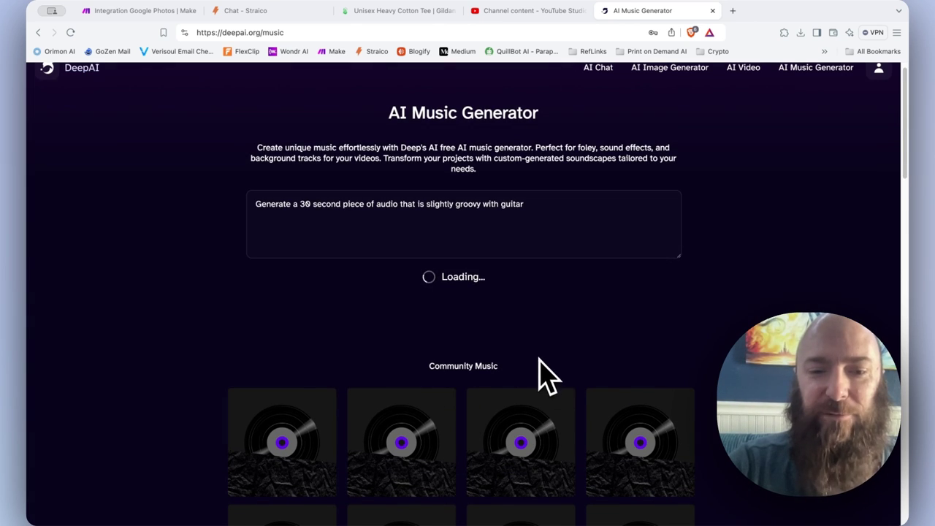
{"action": "scroll", "coordinate": [538, 358], "scroll_direction": "down", "scroll_amount": 8}
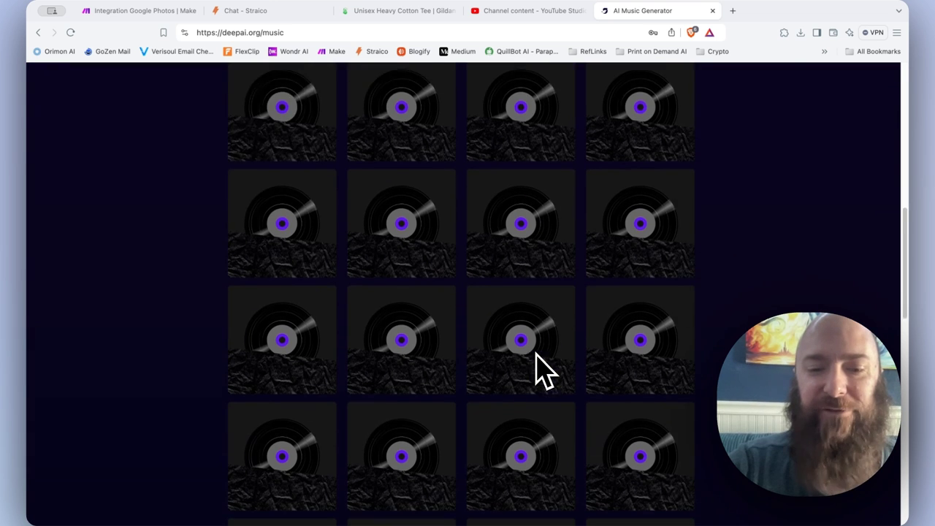
{"action": "scroll", "coordinate": [537, 358], "scroll_direction": "up", "scroll_amount": 10}
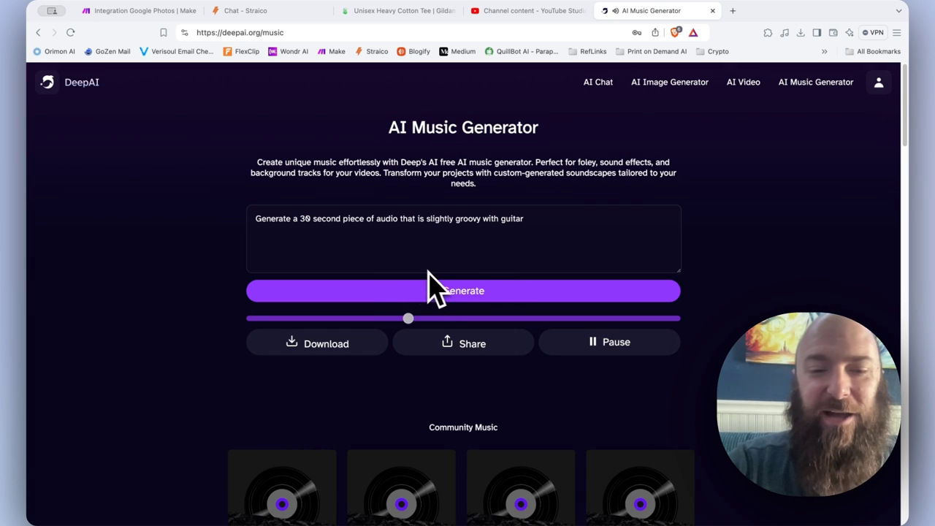
- Pause the playback of the generated guitar track
{"action": "scroll", "coordinate": [437, 405], "scroll_direction": "down", "scroll_amount": 1}
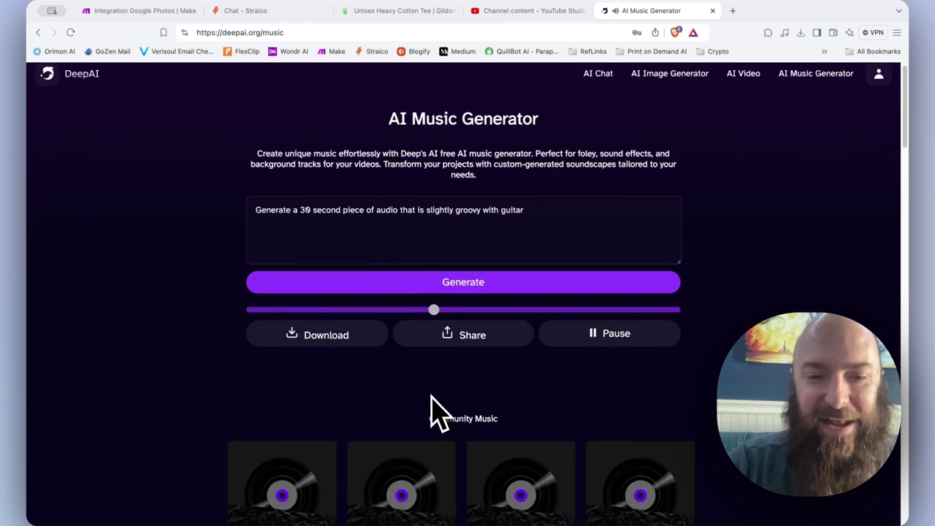
{"action": "scroll", "coordinate": [438, 412], "scroll_direction": "down", "scroll_amount": 5}
{"action": "scroll", "coordinate": [438, 412], "scroll_direction": "up", "scroll_amount": 3}
{"action": "left_click", "coordinate": [600, 265]}
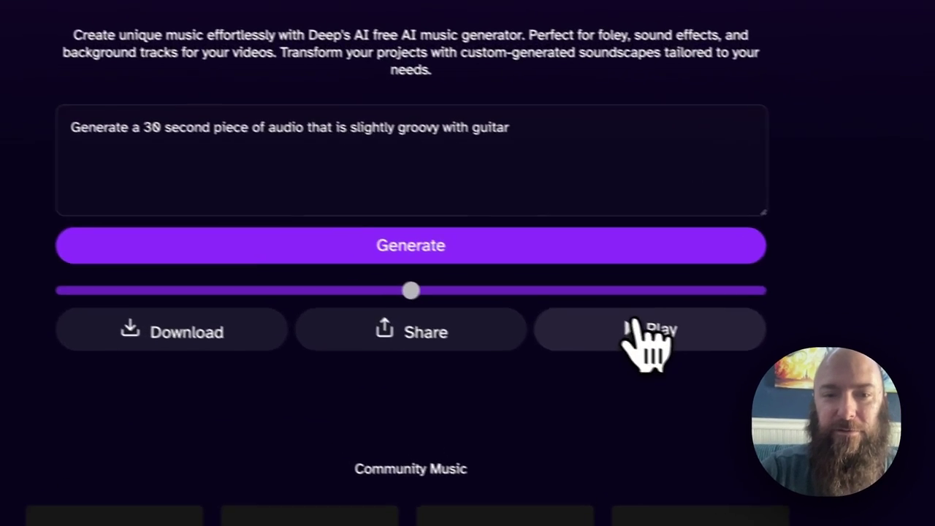
- Replace the whole prompt with "electronic dance beat suitable for a yacht of yuppies"
{"action": "left_click", "coordinate": [403, 178]}
{"action": "key", "text": "ctrl+shift+Left"}
{"action": "key", "text": "shift+Home"}
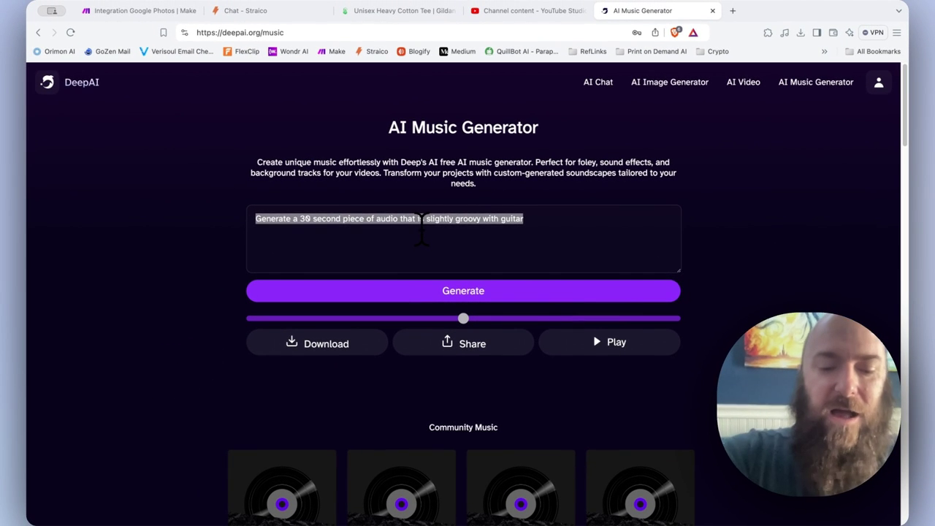
{"action": "type", "text": "electronic"}
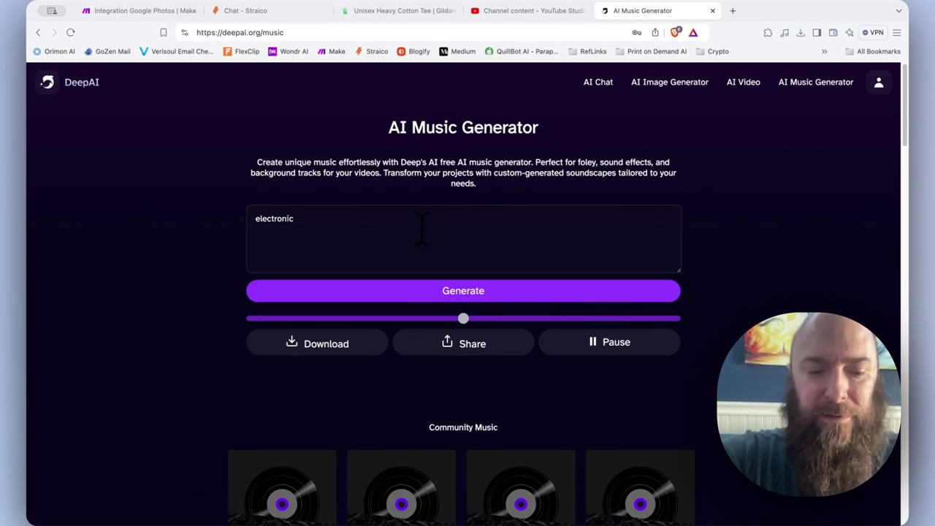
{"action": "type", "text": " dance beat suitable"}
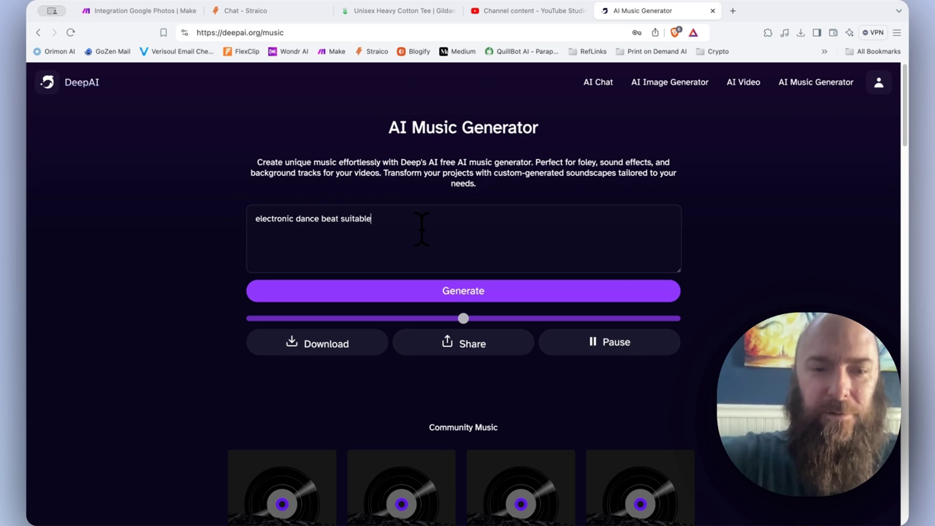
{"action": "type", "text": " for a "}
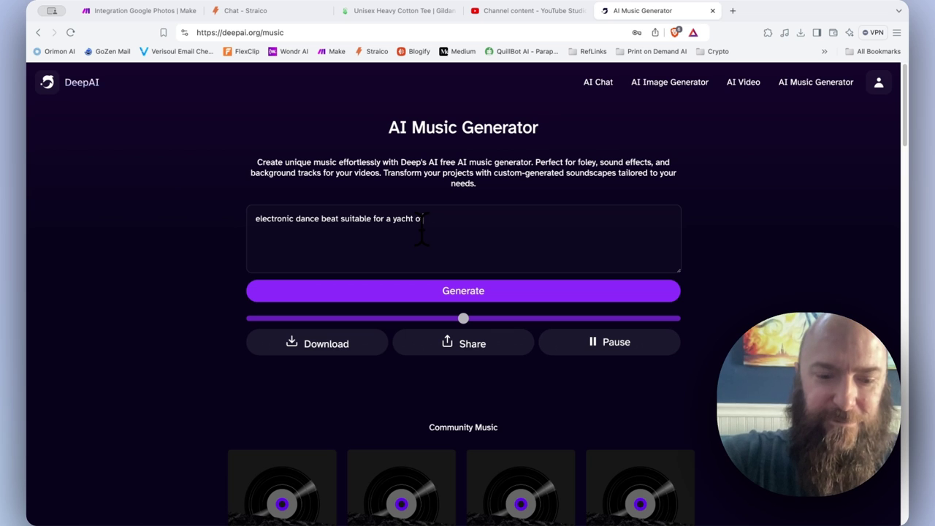
{"action": "type", "text": "yacht of yuppies"}
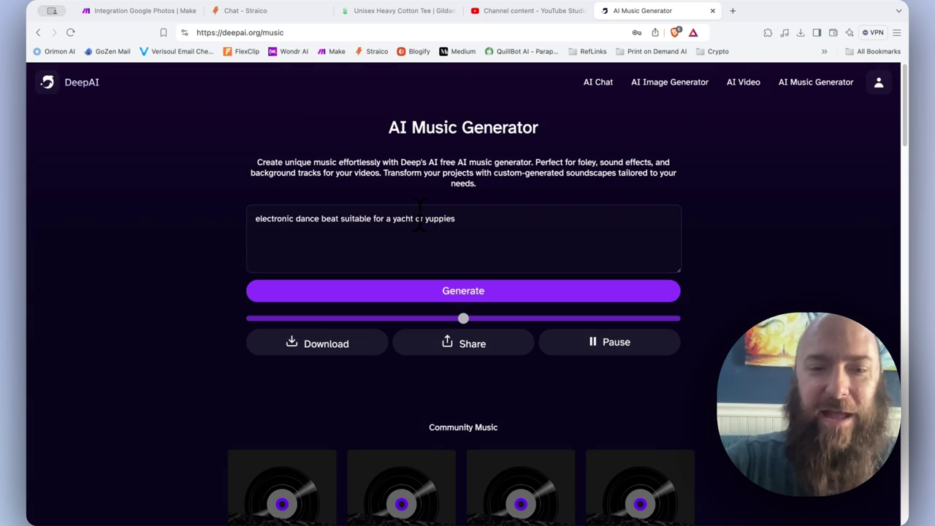
- Insert "full" after "yacht" in the prompt and generate the dance track
{"action": "left_click", "coordinate": [415, 219]}
{"action": "type", "text": "full"}
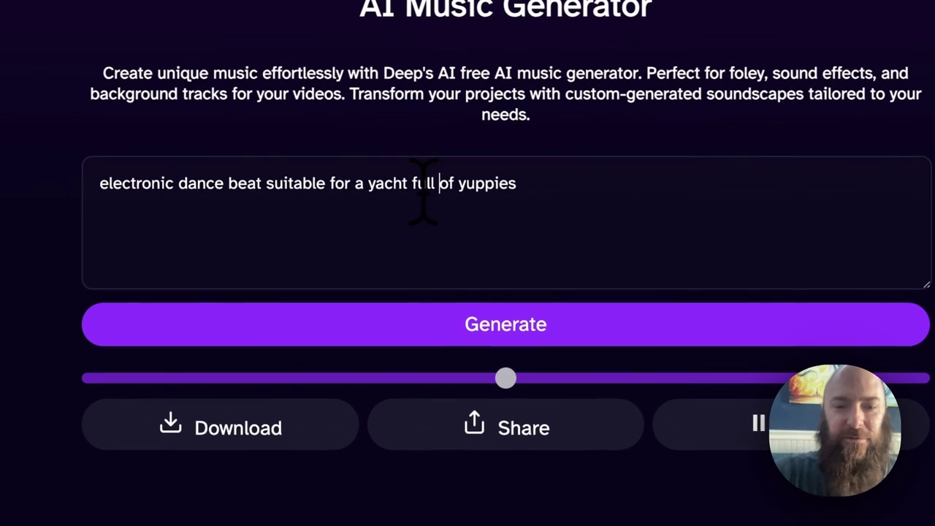
{"action": "left_click", "coordinate": [486, 332]}
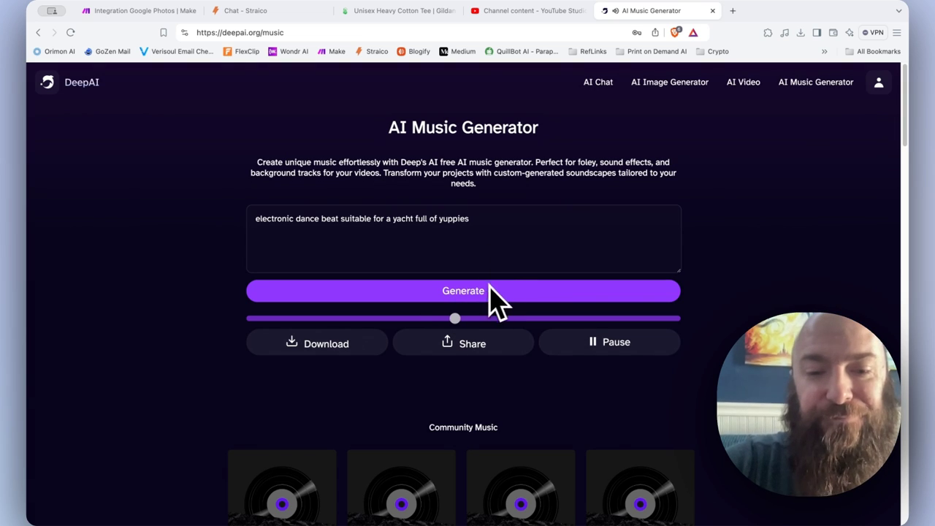
- Pause the generated dance track and download it to the Desktop as dancebeat.mp3
{"action": "left_click", "coordinate": [611, 343]}
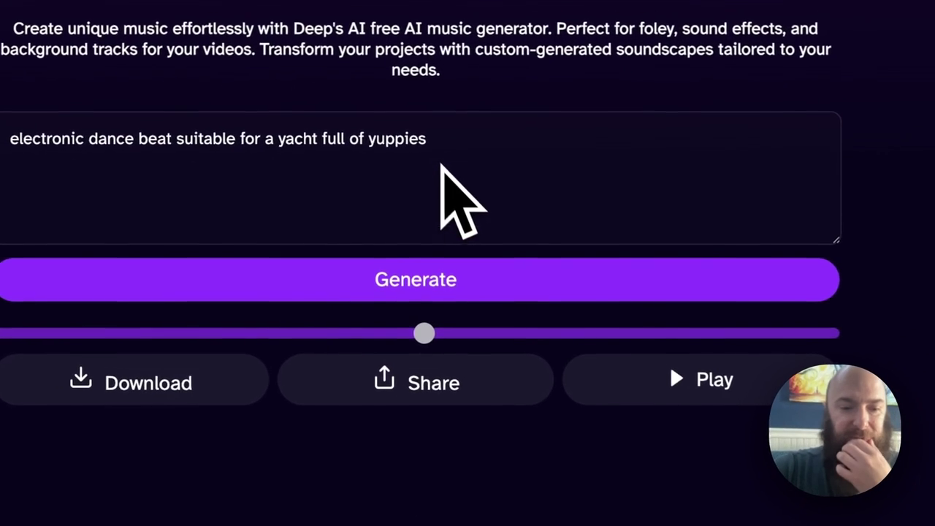
{"action": "scroll", "coordinate": [477, 237], "scroll_direction": "down", "scroll_amount": 5}
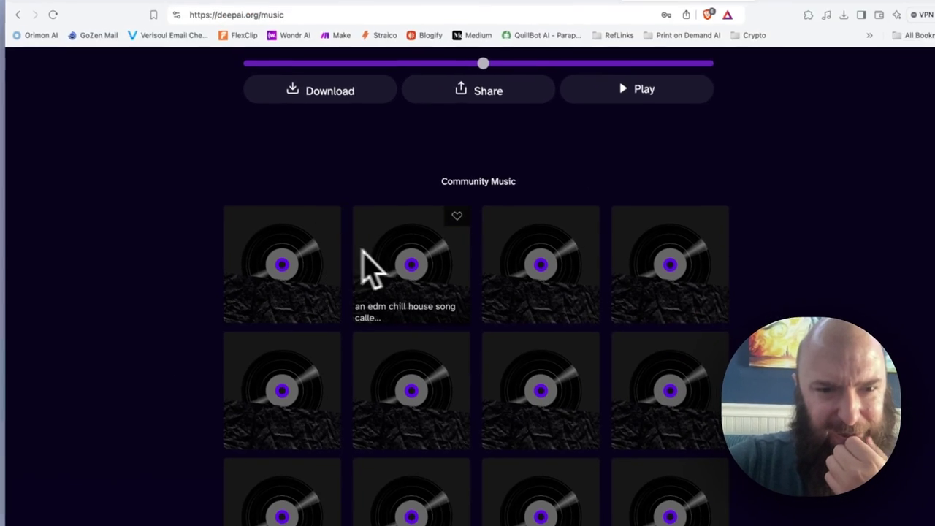
{"action": "scroll", "coordinate": [621, 234], "scroll_direction": "up", "scroll_amount": 5}
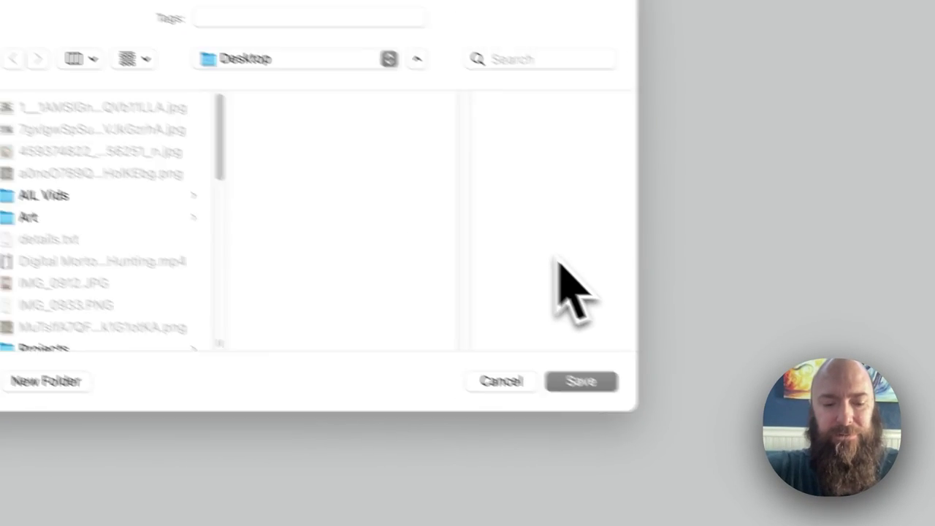
{"action": "type", "text": "beat"}
{"action": "key", "text": "Return"}
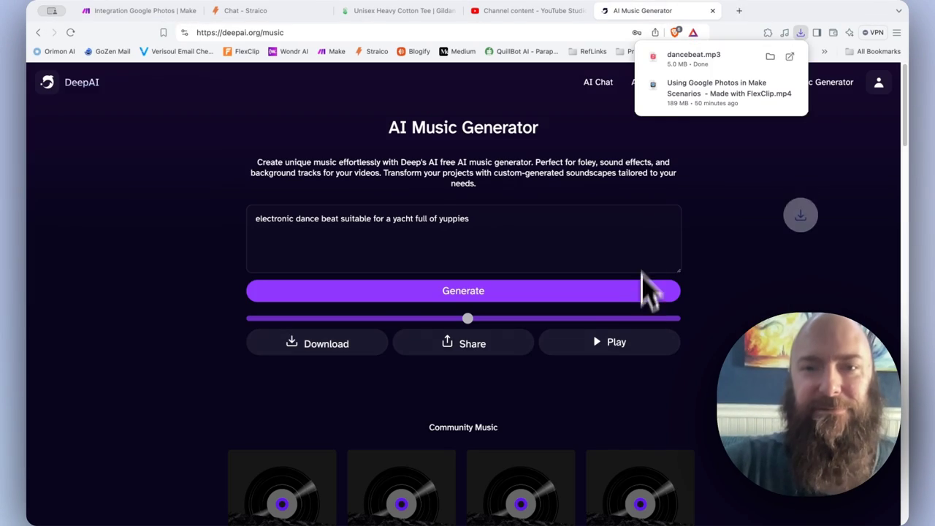
- Replace the whole prompt with "an outro track for a youtube series of software tutorials - saturday morning science tv show"
{"action": "triple_click", "coordinate": [405, 220]}
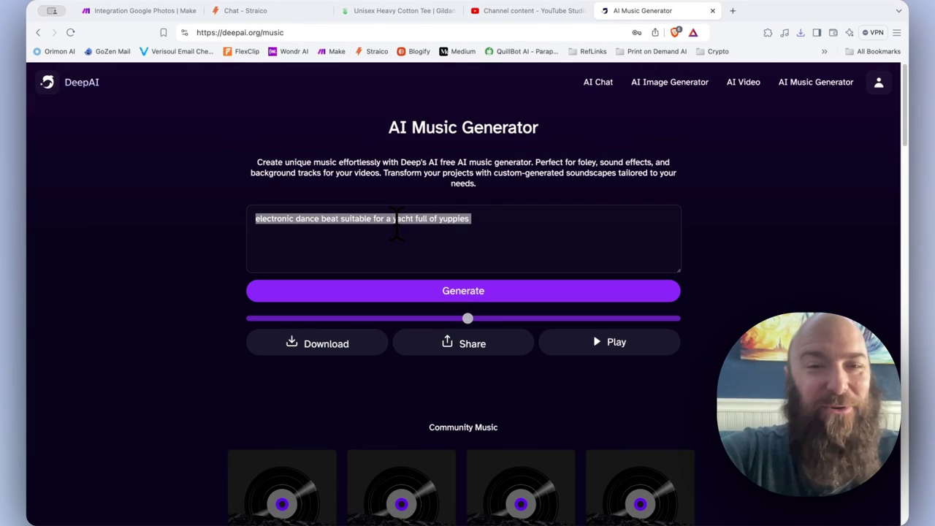
{"action": "type", "text": "an outro trac"}
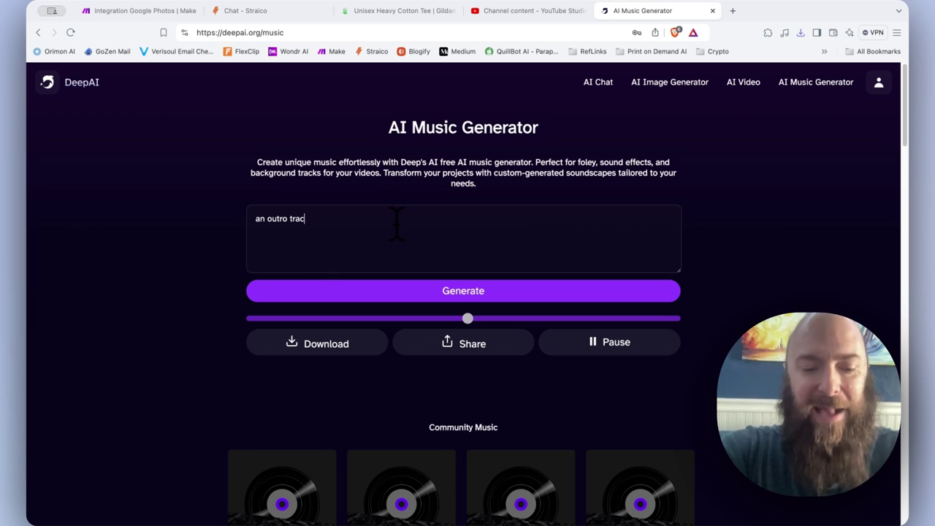
{"action": "type", "text": "tub e"}
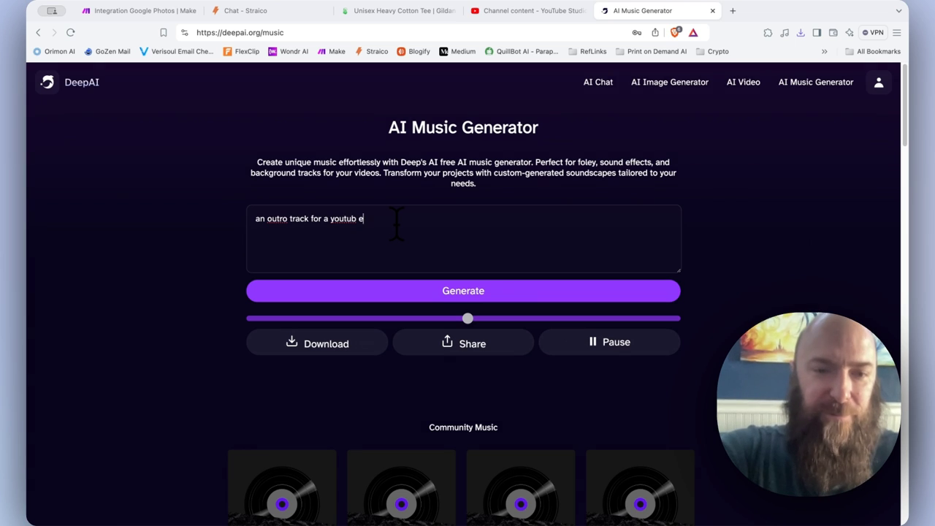
{"action": "type", "text": " serie"}
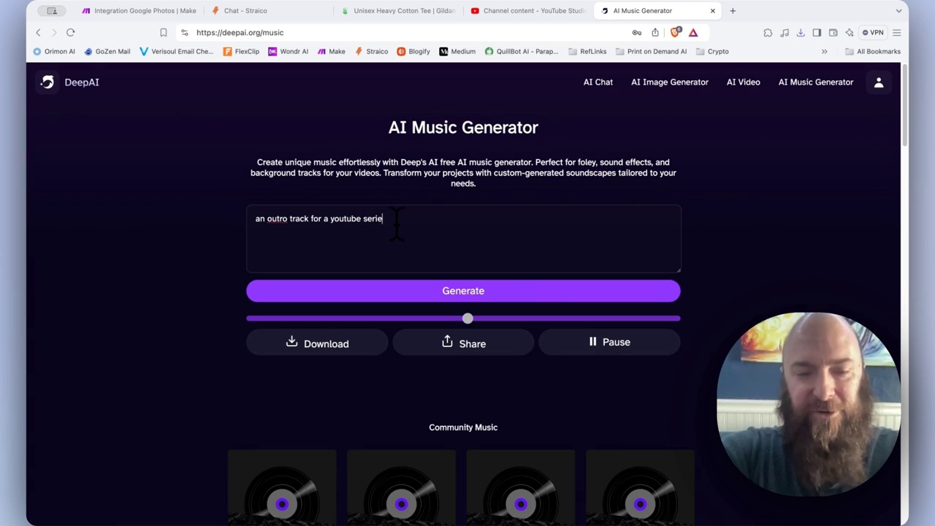
{"action": "type", "text": "s of software tutorials -"}
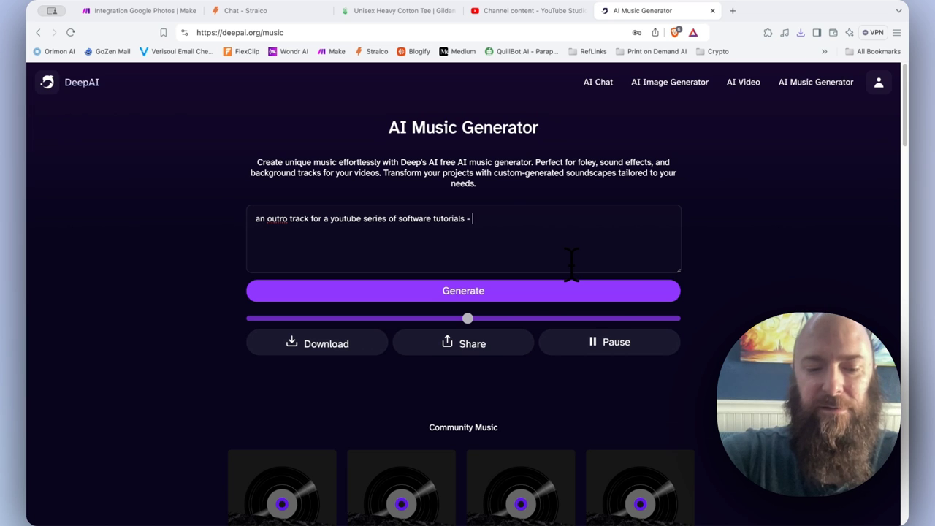
{"action": "type", "text": "urn"}
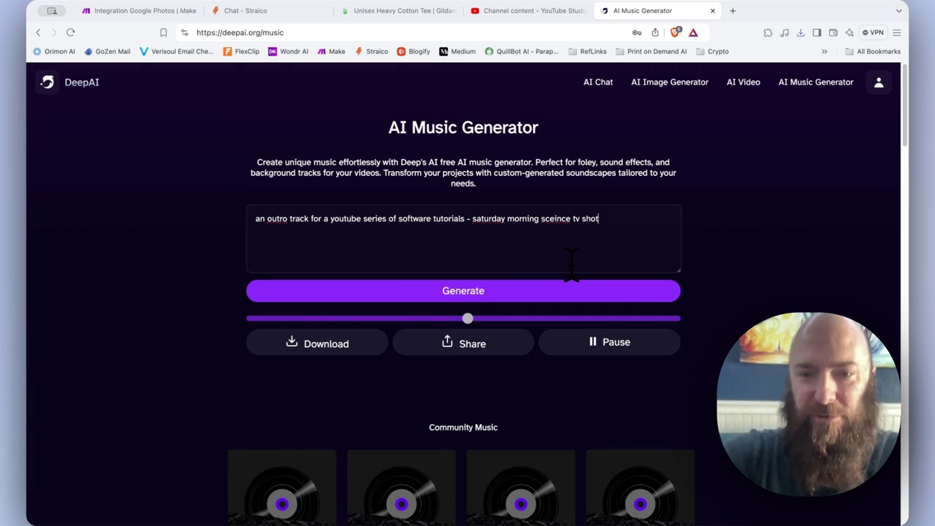
{"action": "key", "text": "BackSpace"}
{"action": "type", "text": "w"}
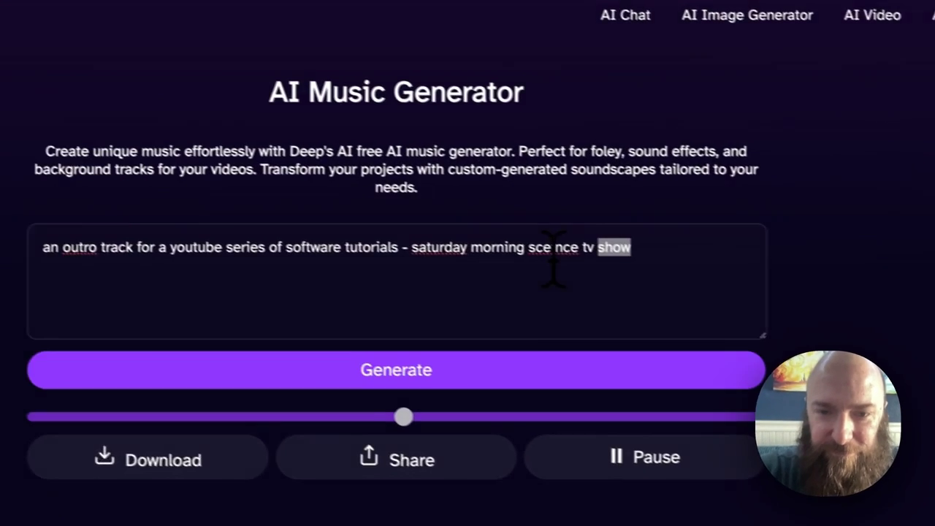
{"action": "left_click_drag", "start_coordinate": [551, 218], "coordinate": [571, 219]}
{"action": "key", "text": "BackSpace"}
{"action": "type", "text": "ience"}
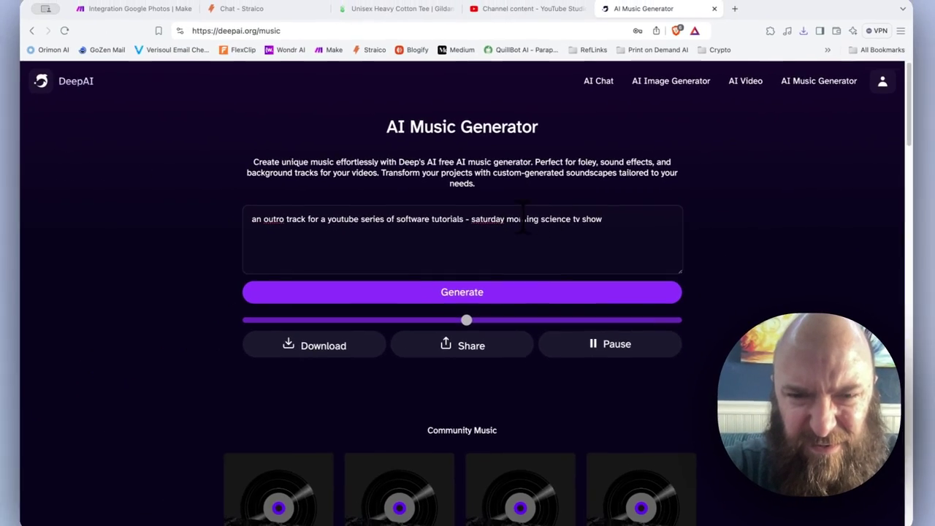
- Insert "childrens" before "science" in the prompt and generate the outro track
{"action": "left_click", "coordinate": [535, 223]}
{"action": "type", "text": "childrens"}
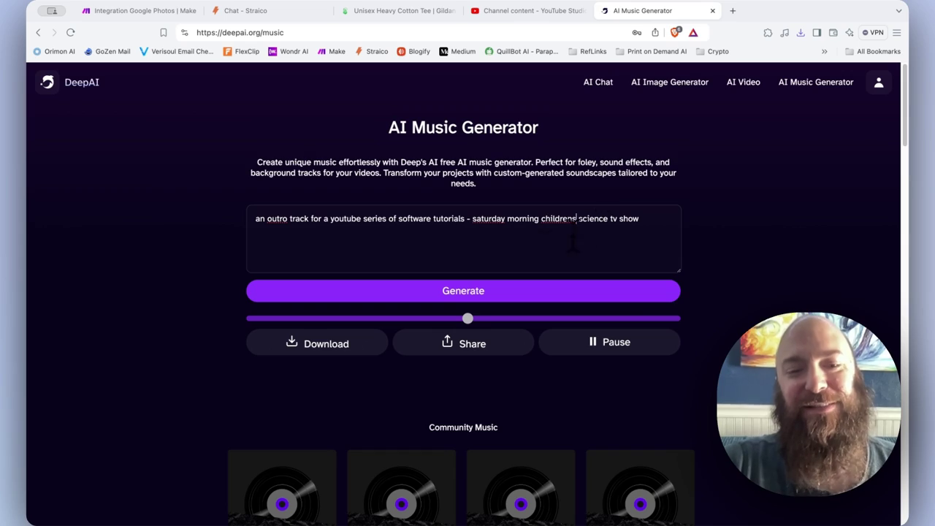
{"action": "left_click", "coordinate": [472, 292]}
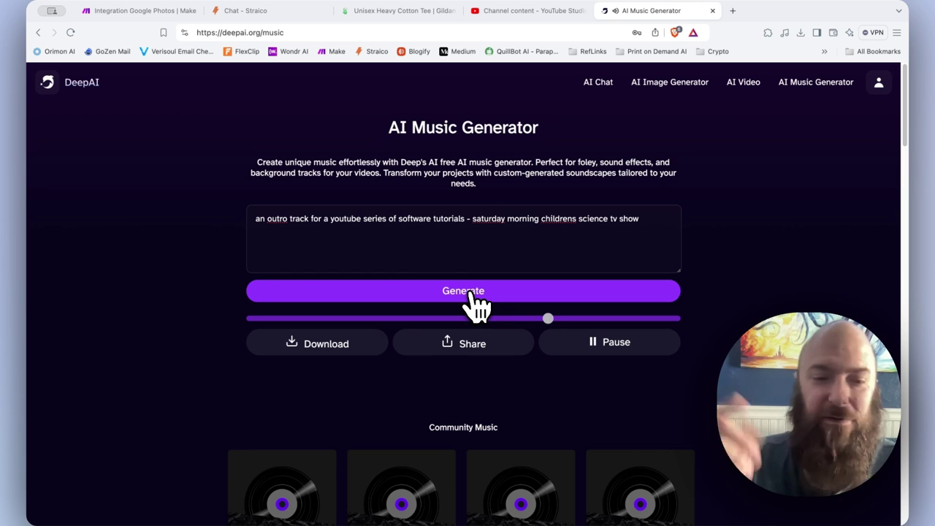
- Download the generated outro track to the Desktop as "sciene clip.mp3"
{"action": "left_click", "coordinate": [360, 345]}
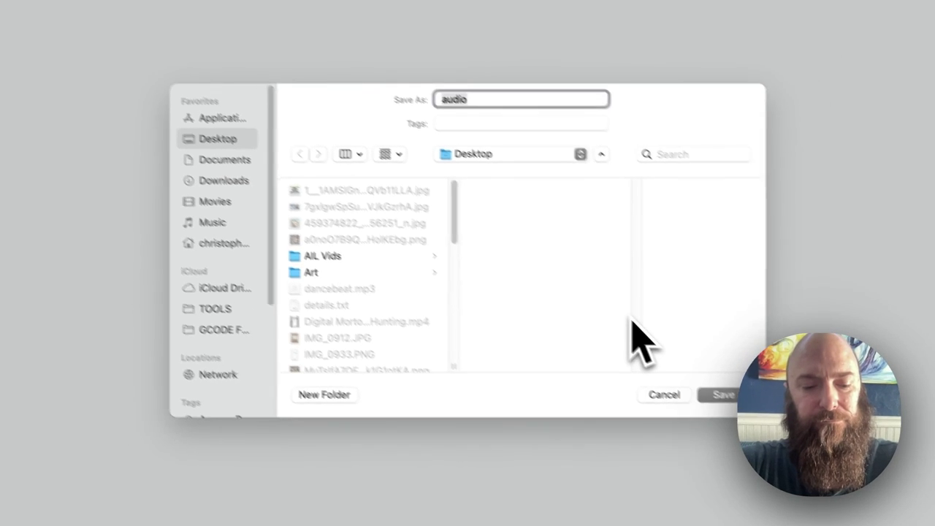
{"action": "type", "text": "sciency"}
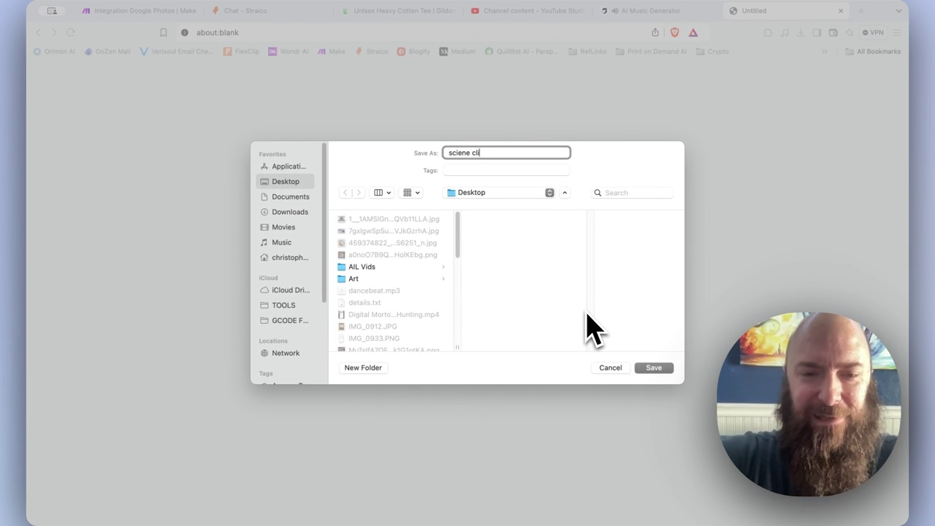
{"action": "type", "text": "p"}
{"action": "key", "text": "Return"}
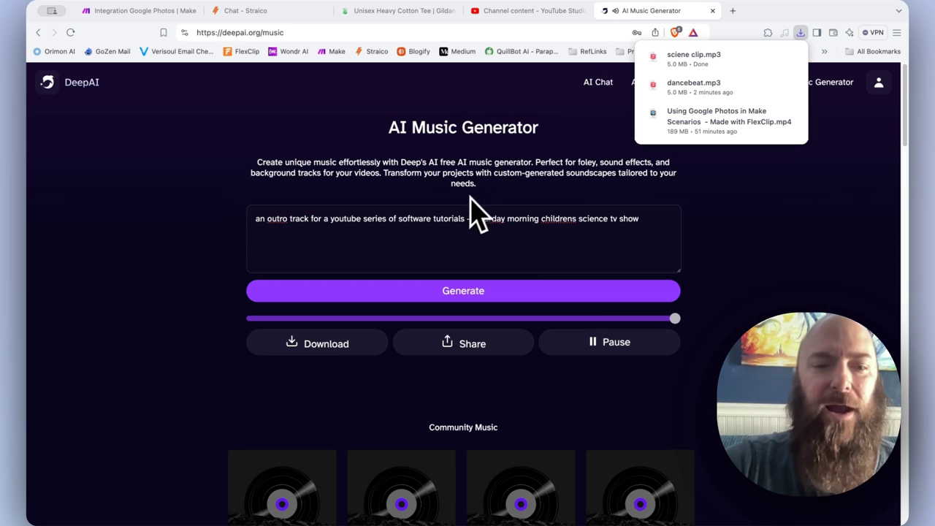